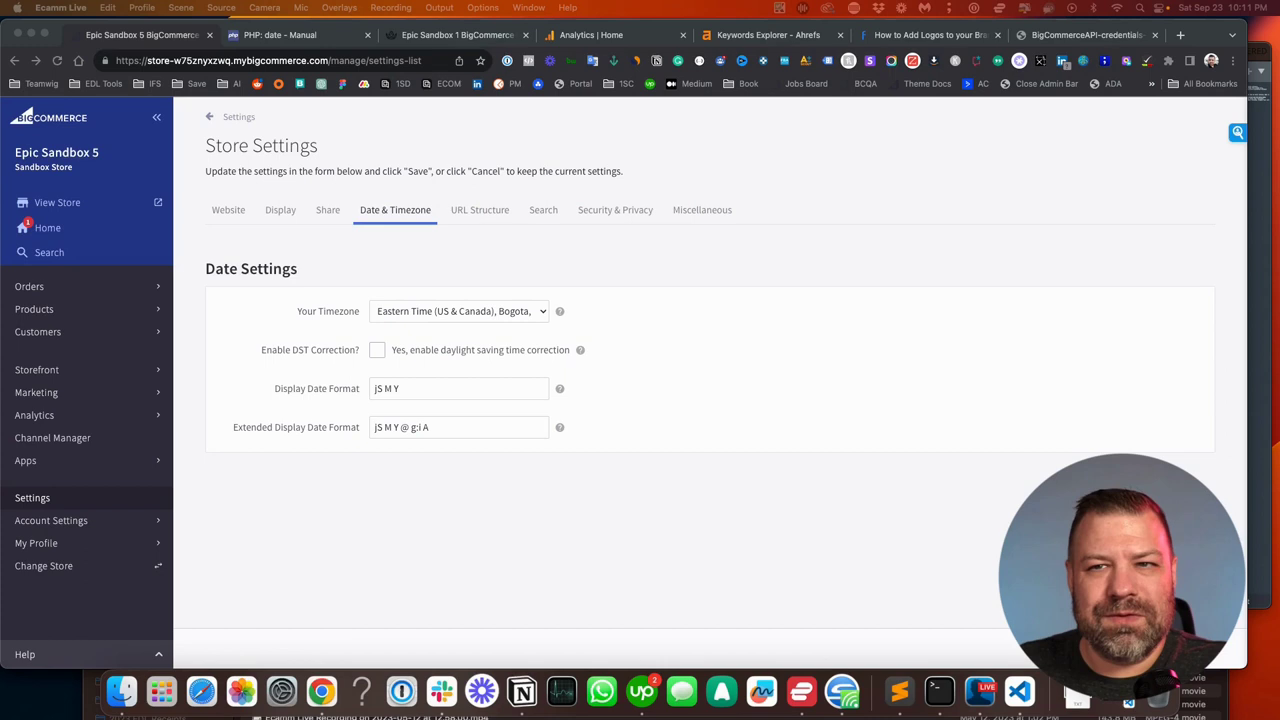
- Open the Date & Timezone page from the General section of the store's settings list
click(100, 494)
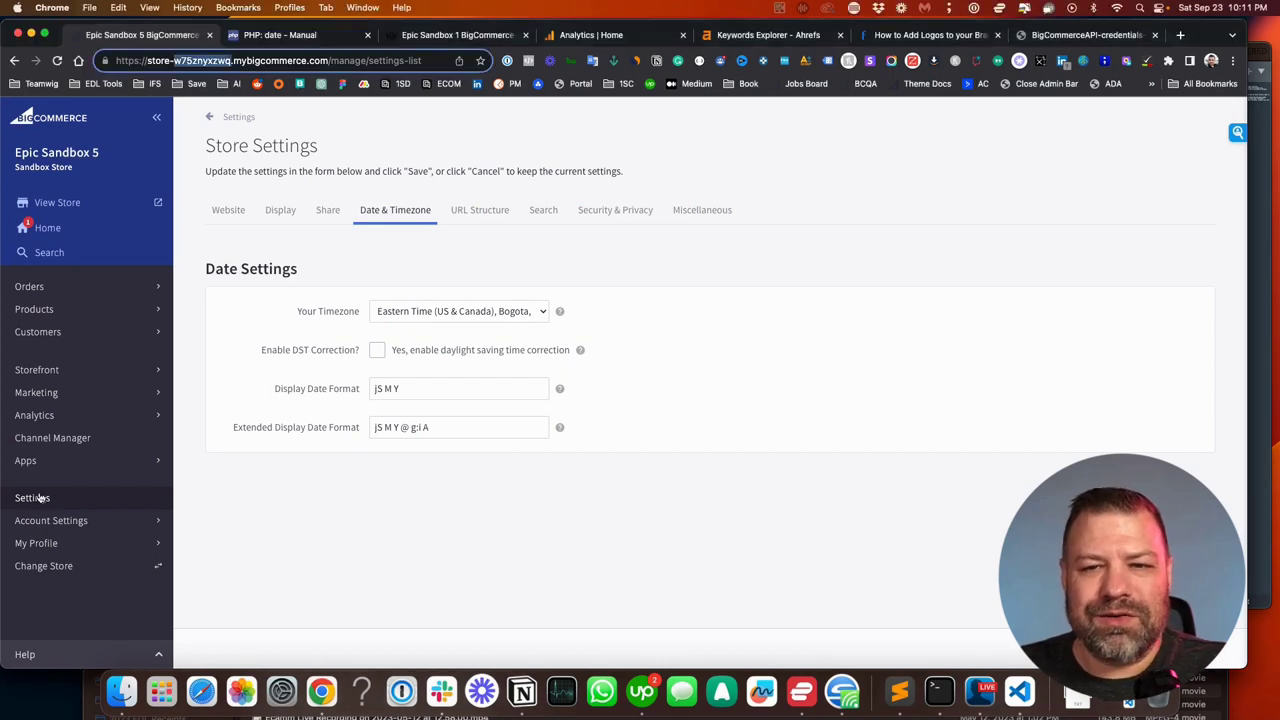
click(232, 117)
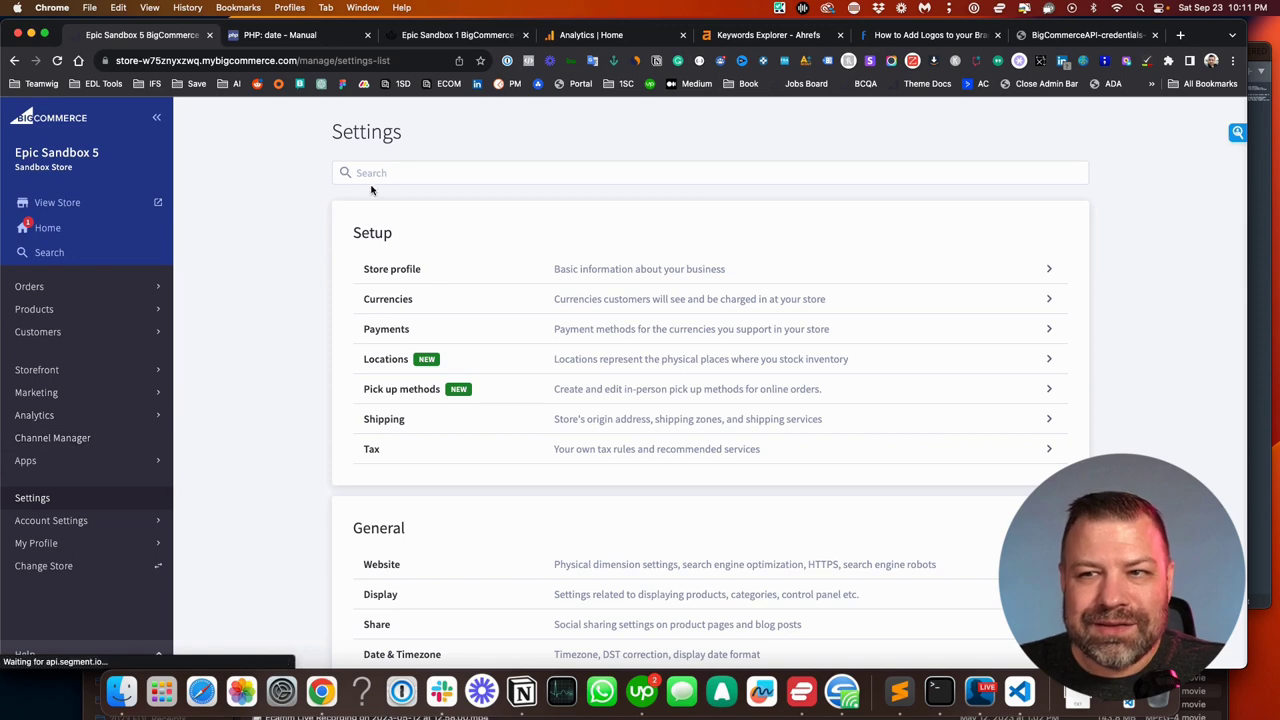
scroll(405, 607, down, 2)
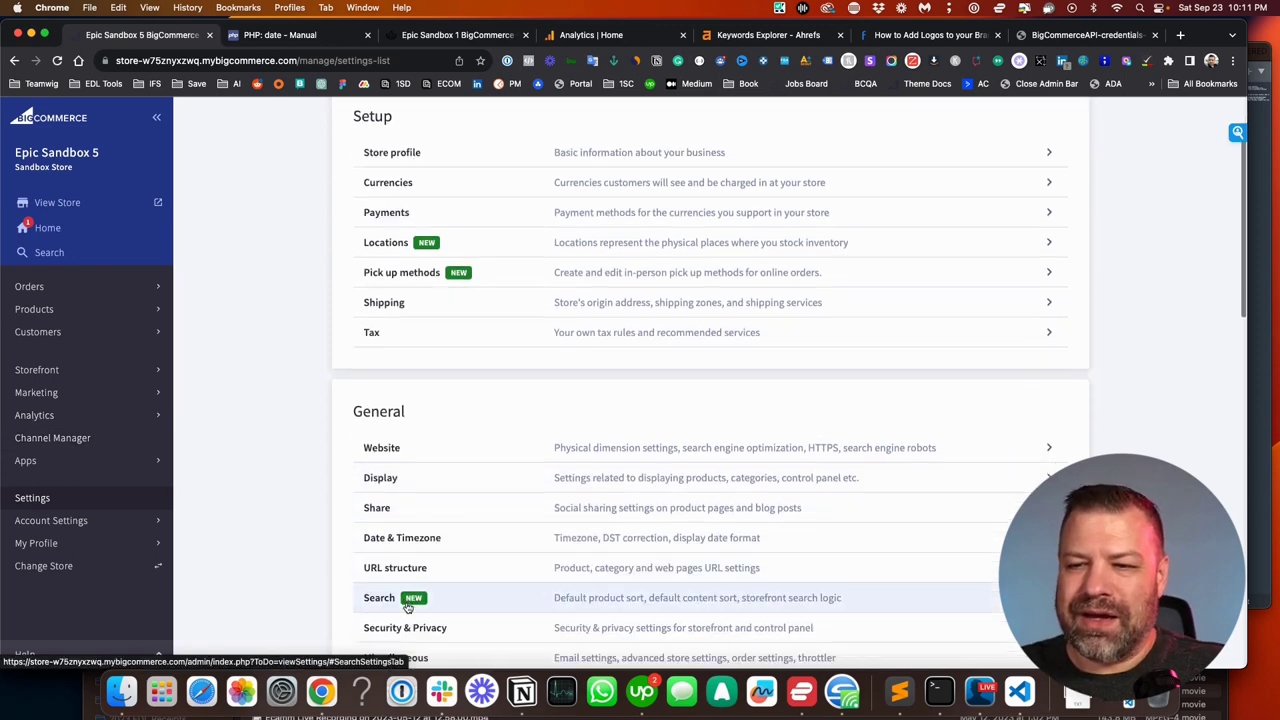
click(401, 545)
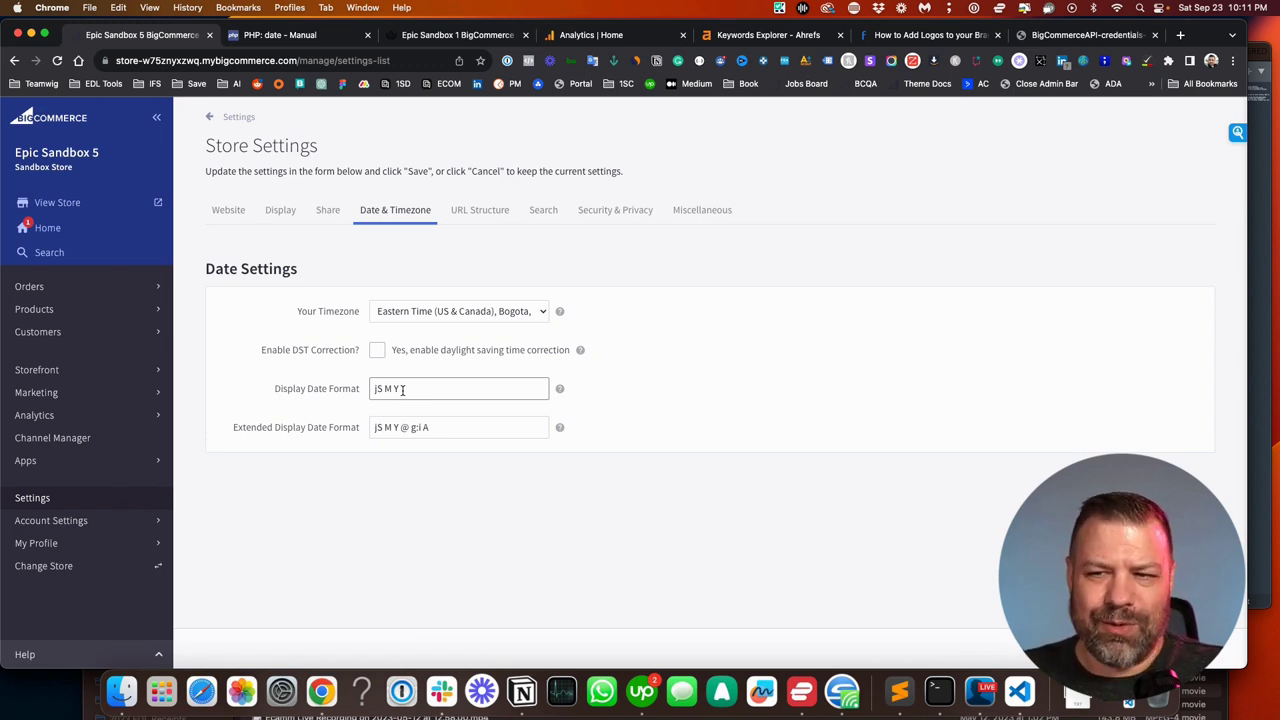
- Examine the Display Date Format and Extended Display Date Format fields and read the help note on changing the format
click(414, 428)
drag(434, 427, 370, 428)
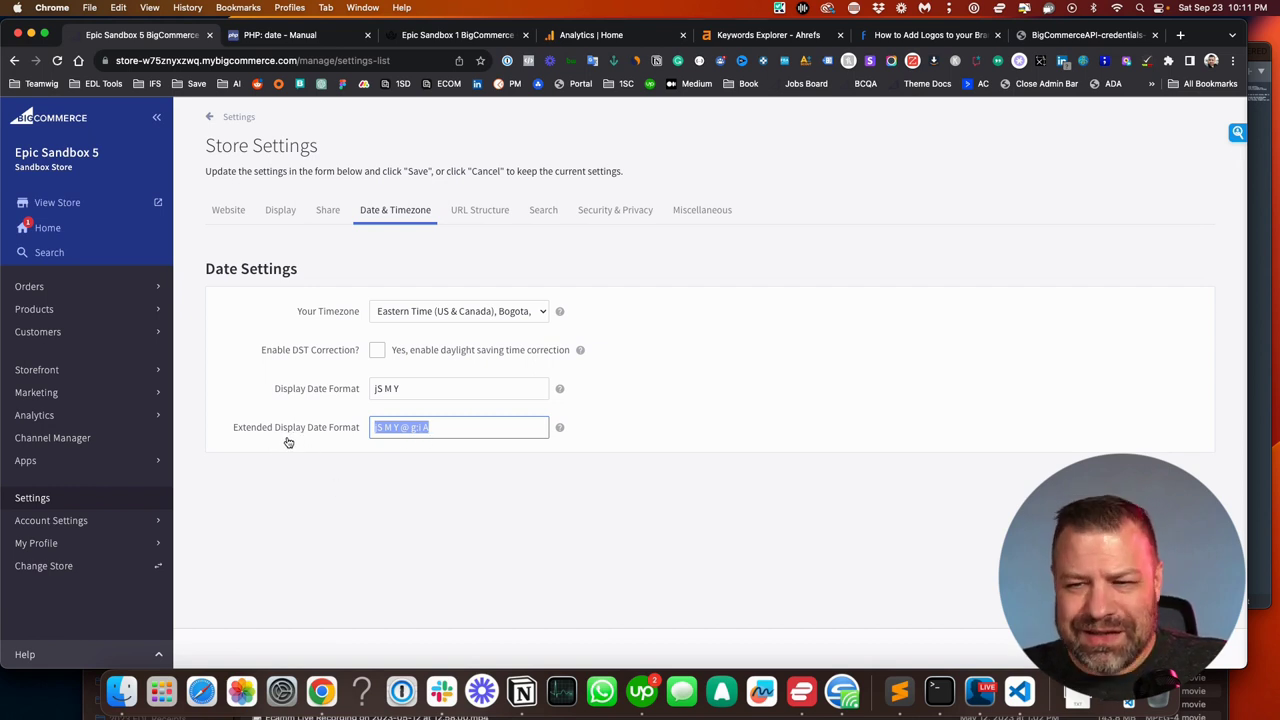
mouse_move(560, 434)
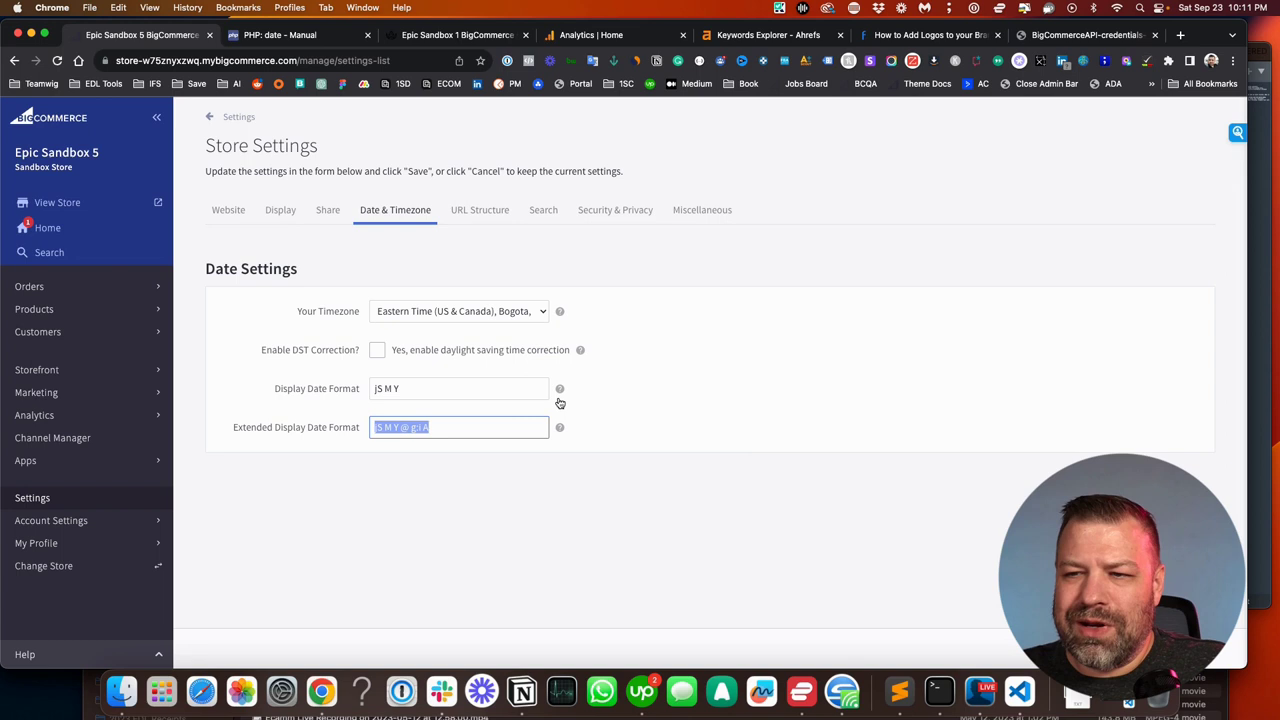
mouse_move(561, 391)
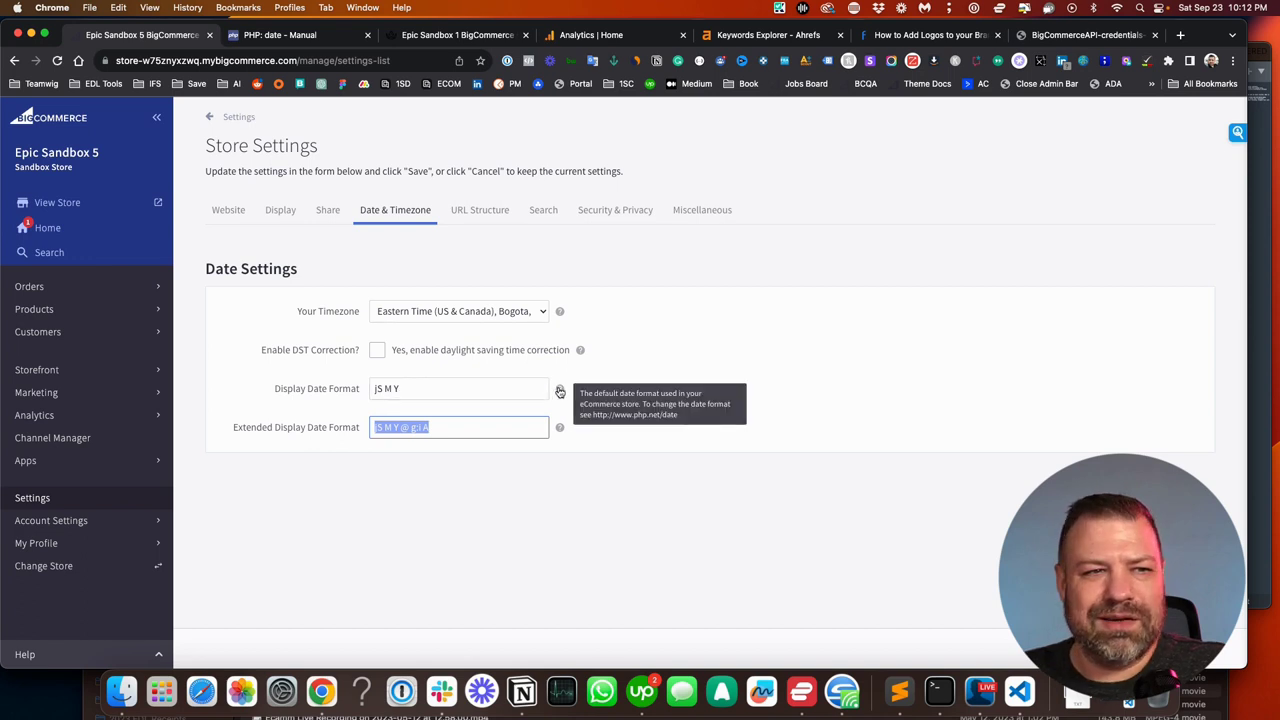
- Switch to the PHP date manual page and find the Example #4 date() Formatting code block
click(300, 43)
scroll(396, 285, up, 15)
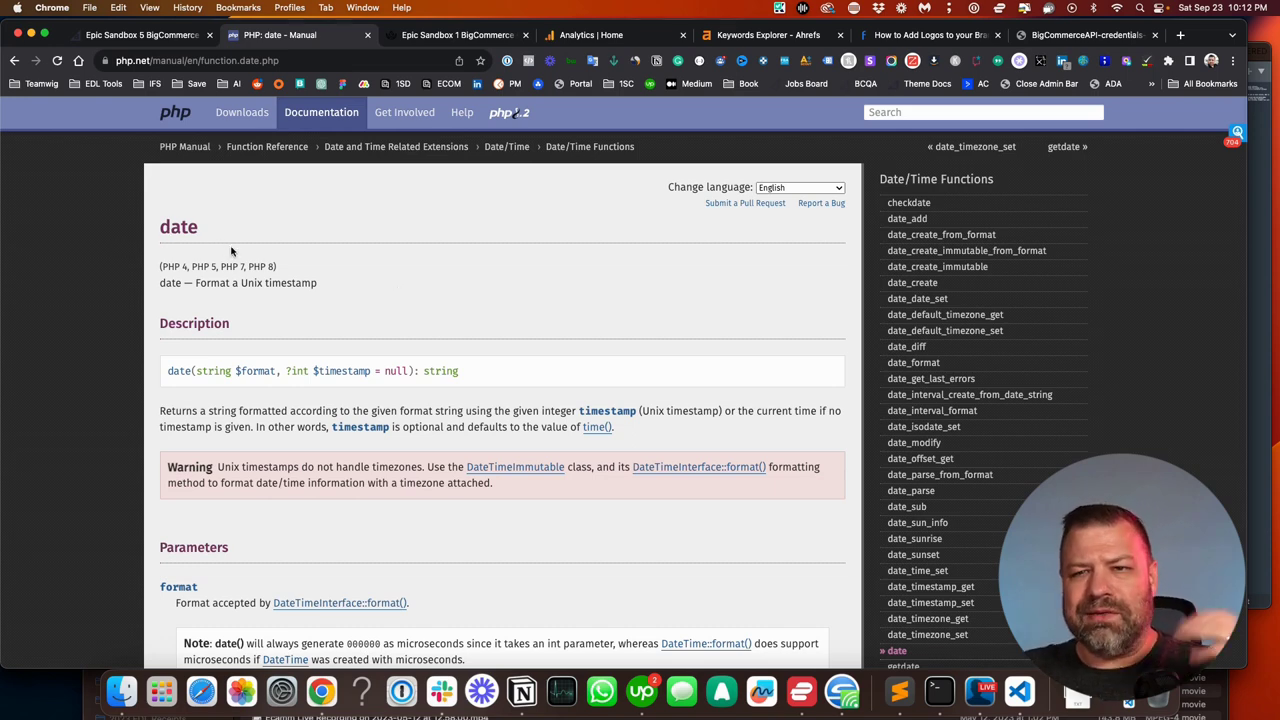
scroll(225, 293, down, 8)
scroll(225, 293, down, 10)
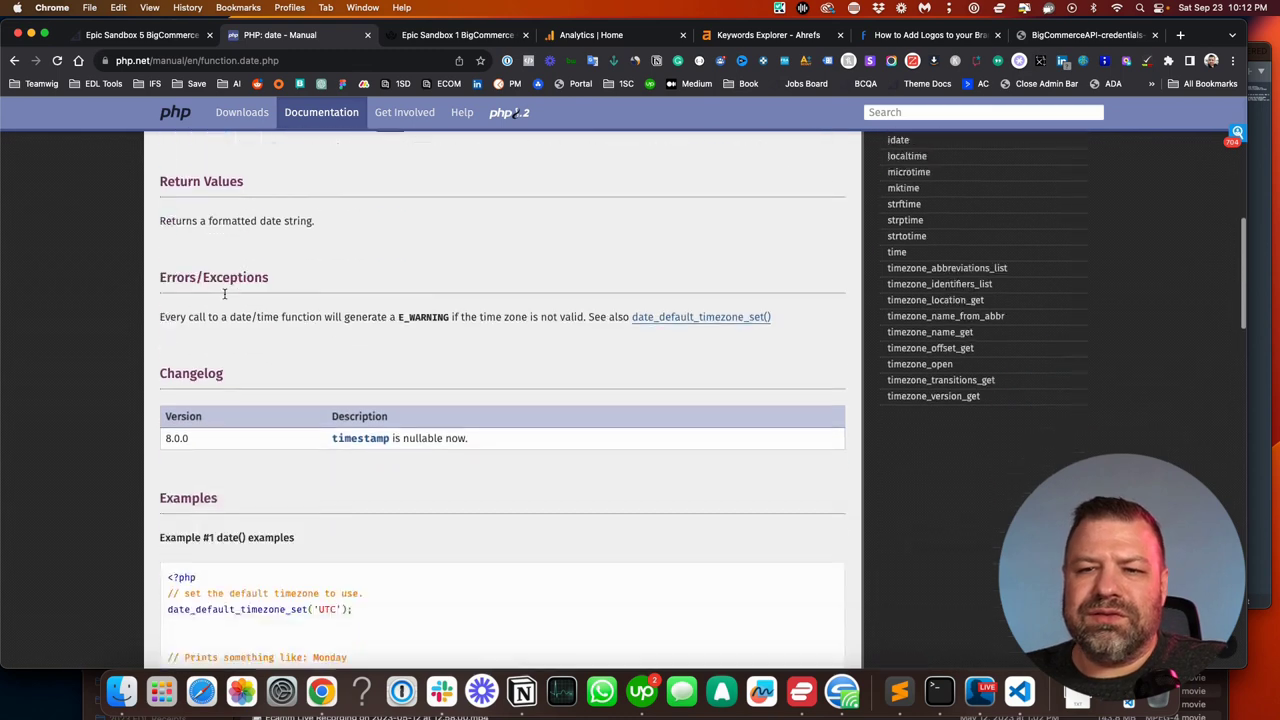
scroll(225, 298, down, 10)
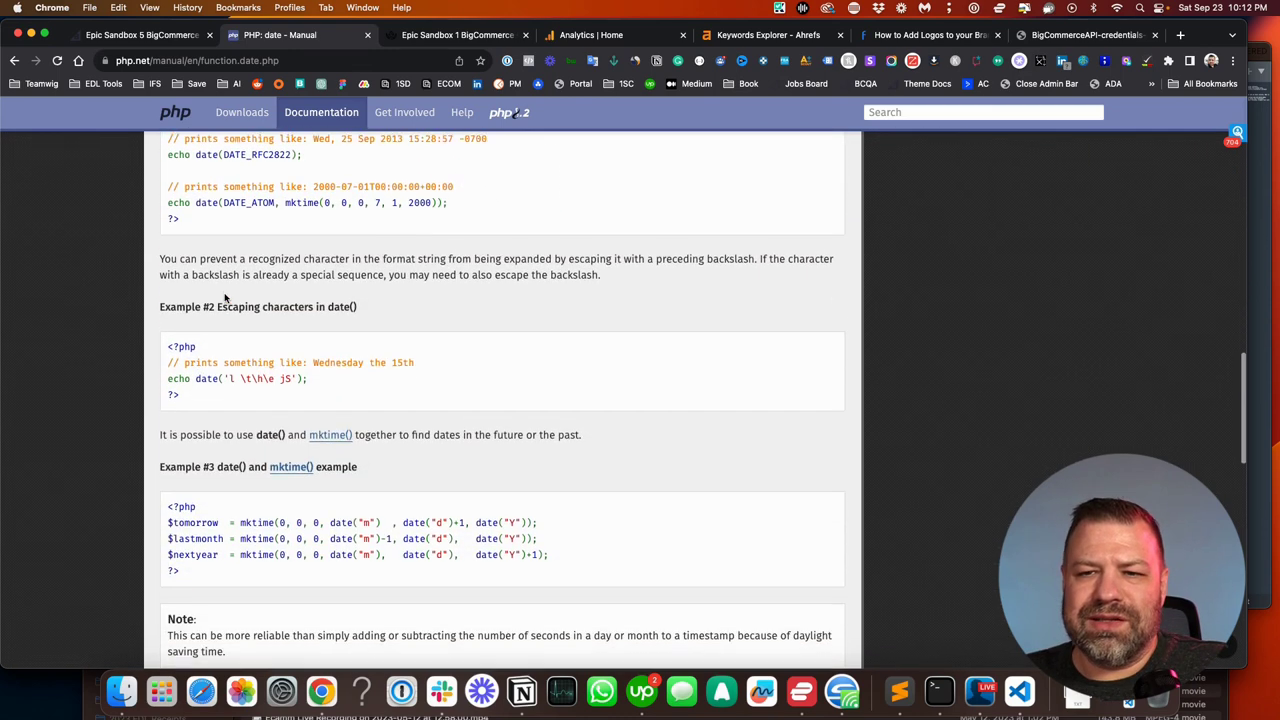
scroll(225, 298, down, 1)
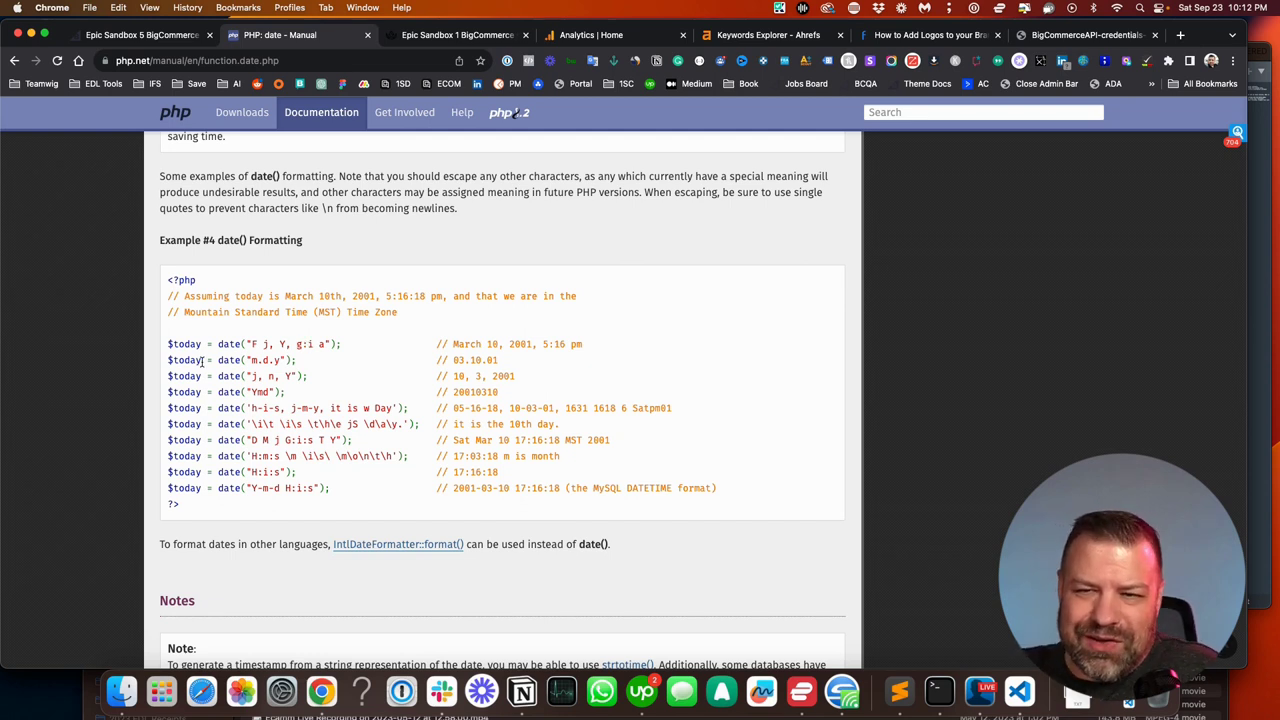
scroll(668, 372, up, 1)
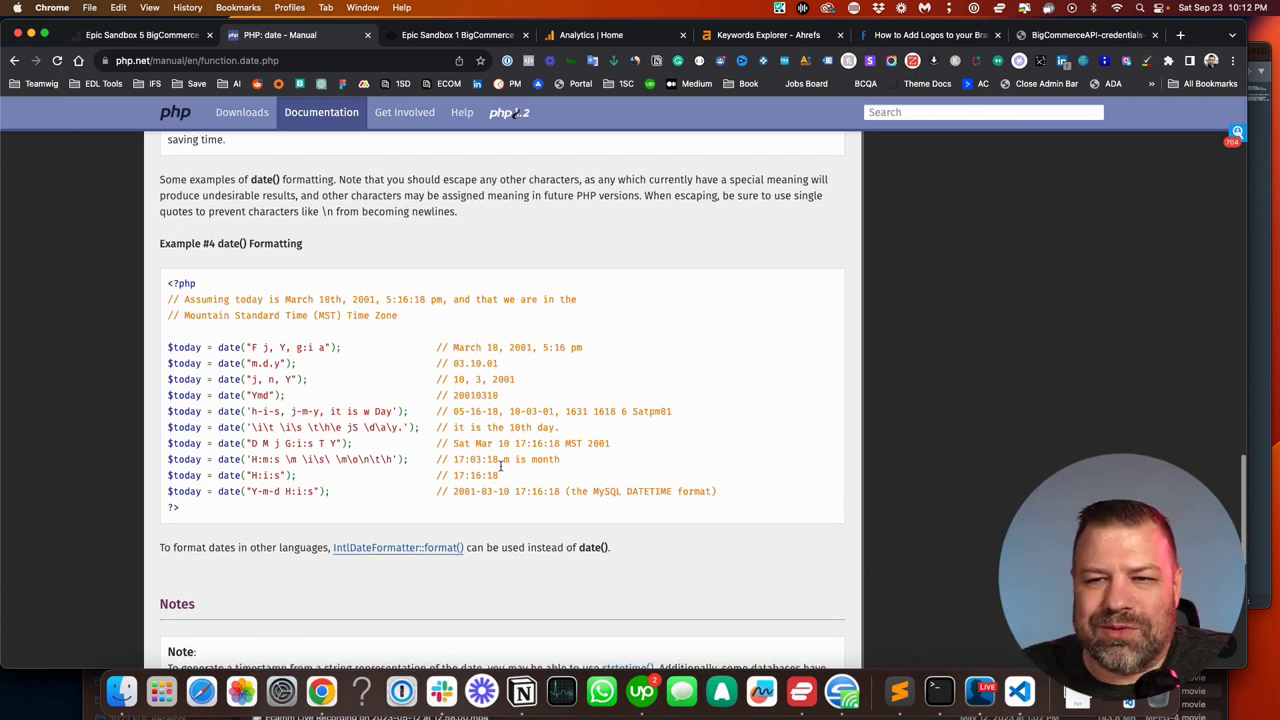
scroll(518, 490, down, 1)
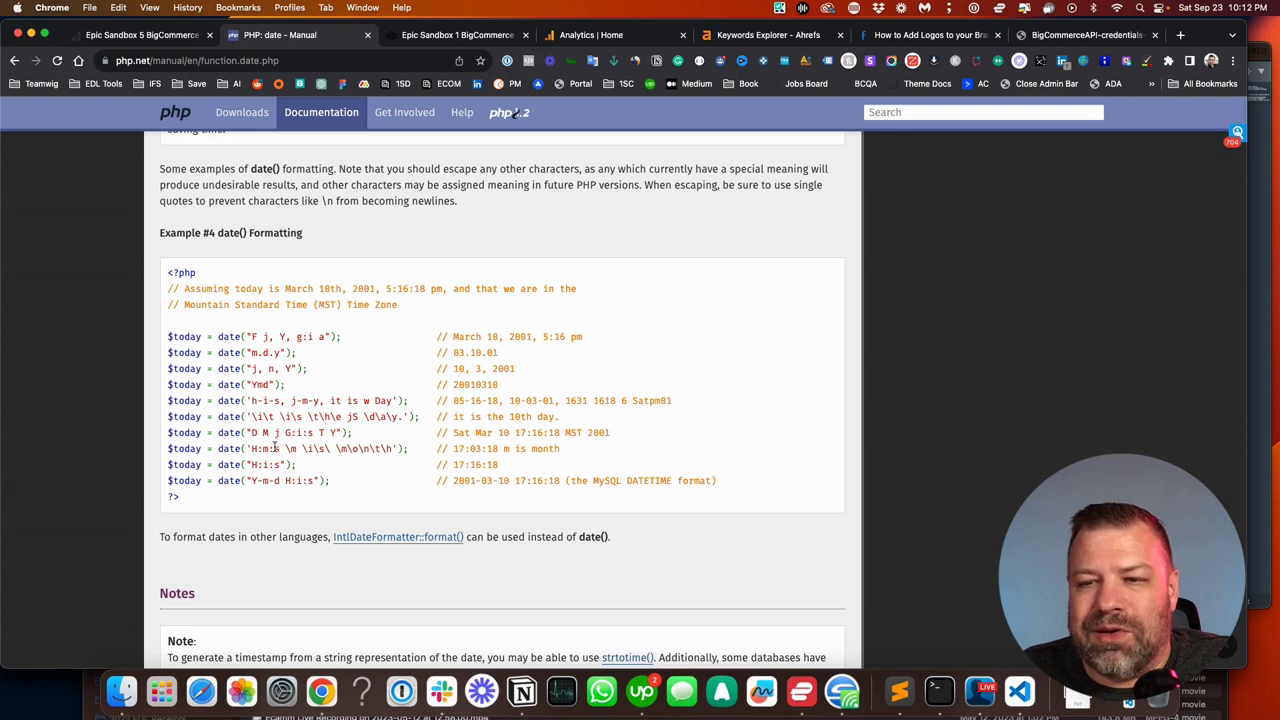
scroll(274, 447, down, 1)
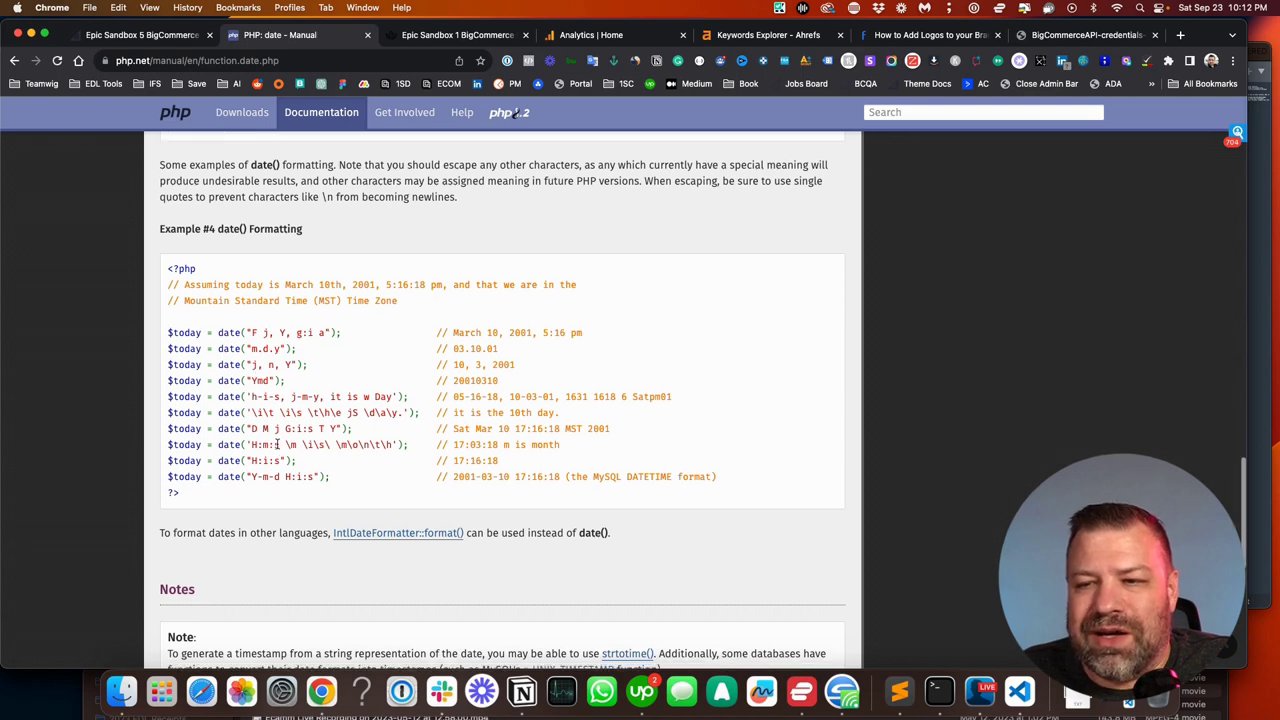
- Compare the format strings "F j, Y, g:i a", "m.d.y" and "j, n, Y" with their sample outputs in Example #4
double_click(266, 333)
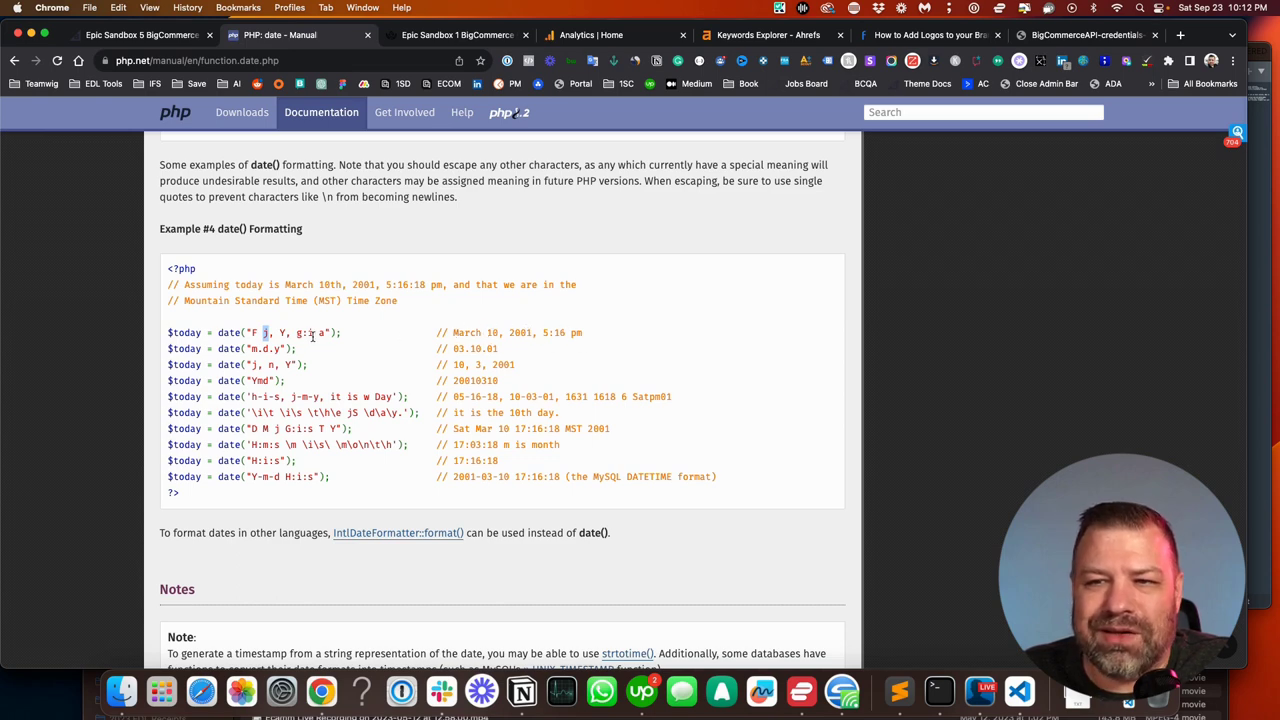
click(282, 332)
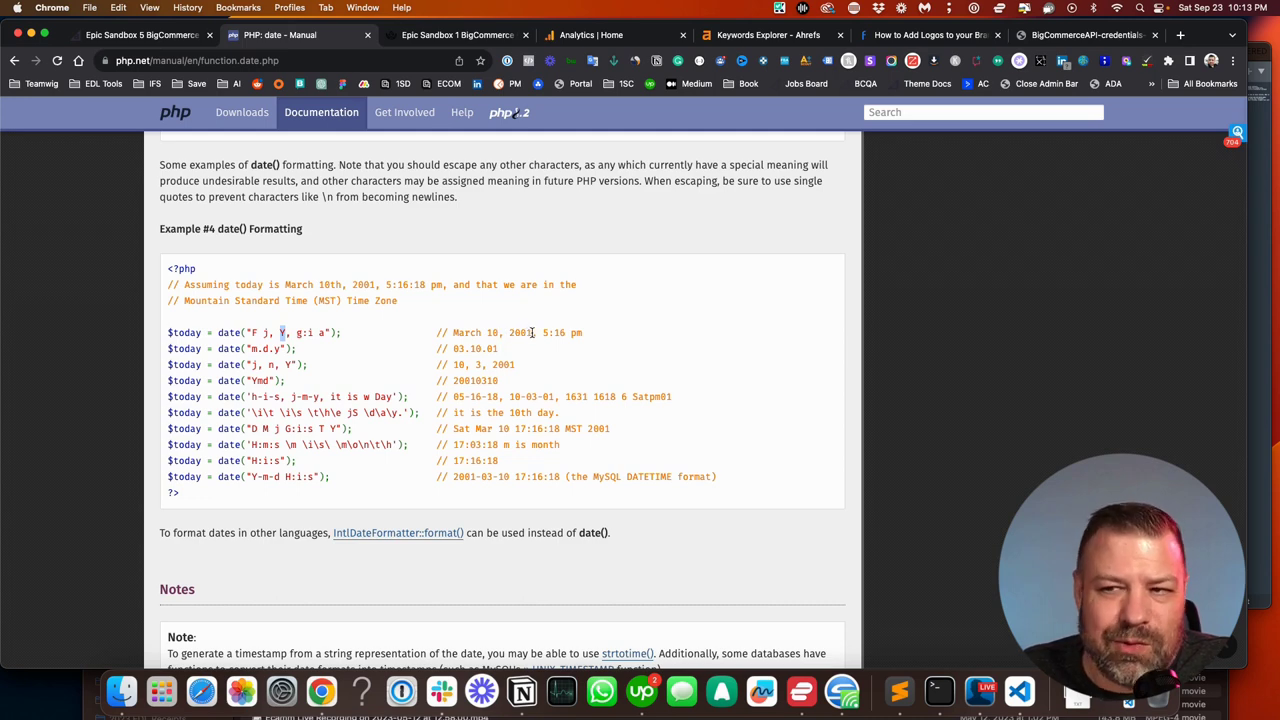
double_click(253, 332)
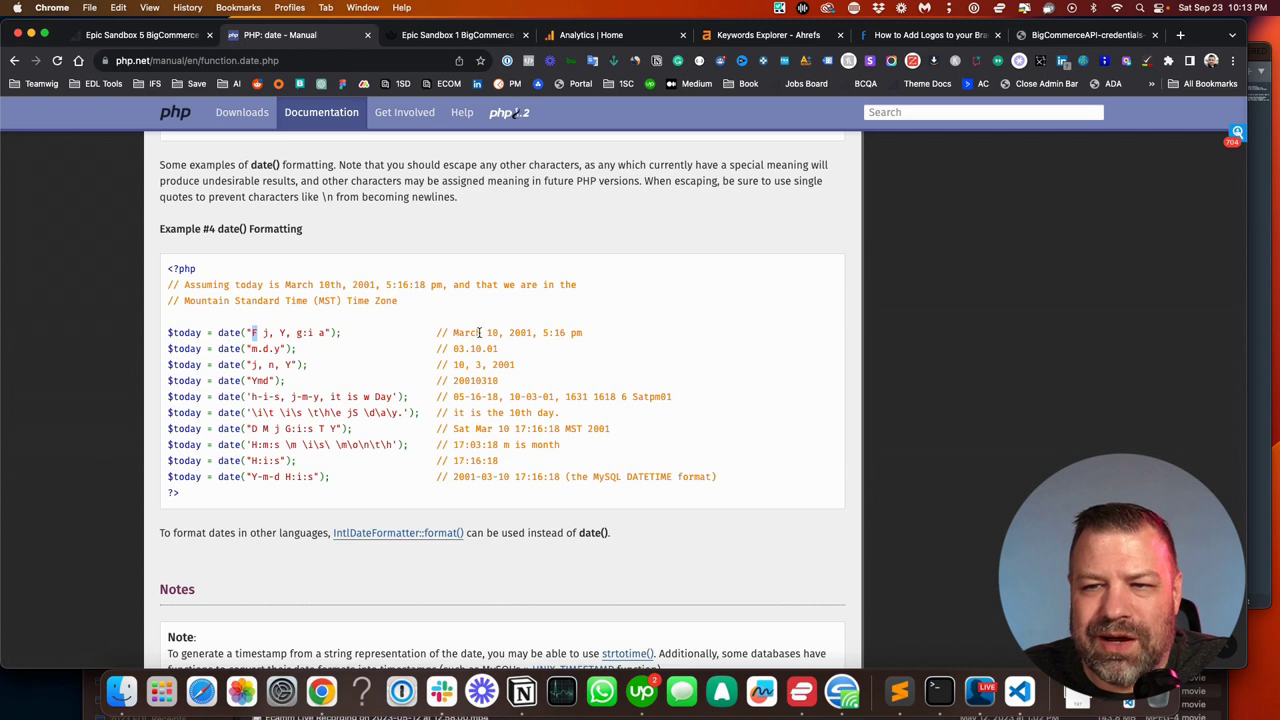
click(255, 348)
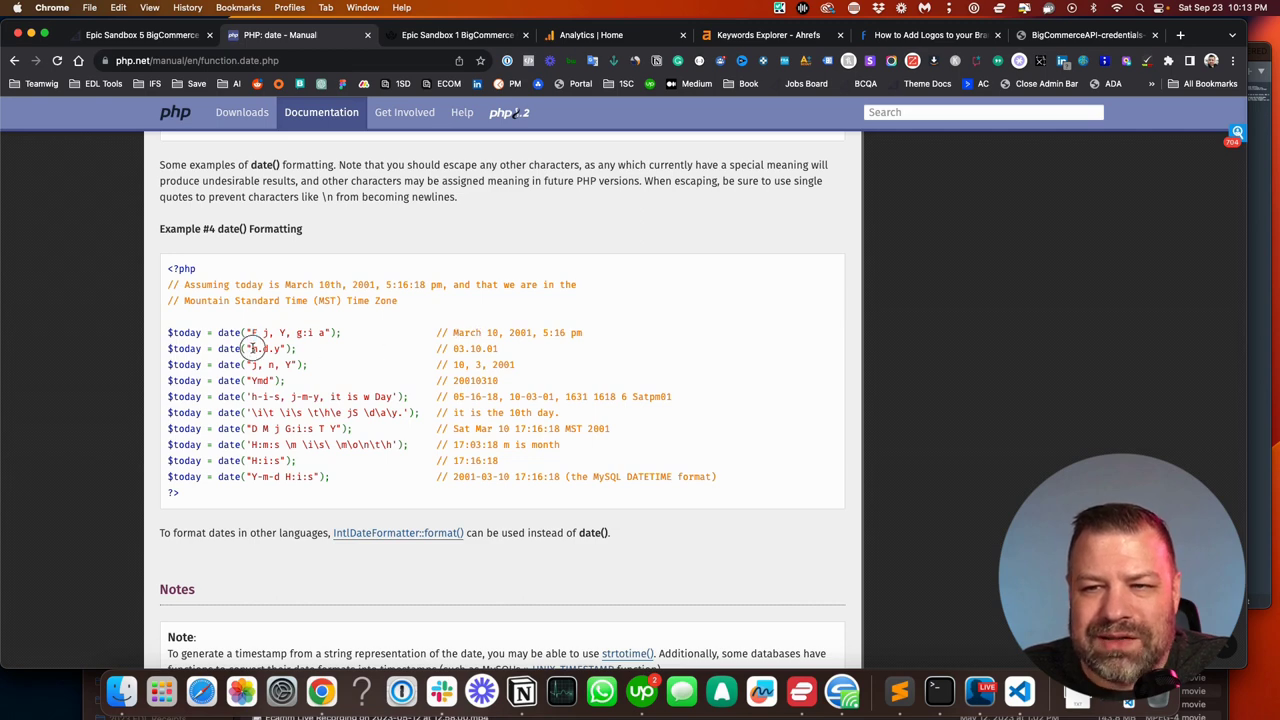
double_click(458, 348)
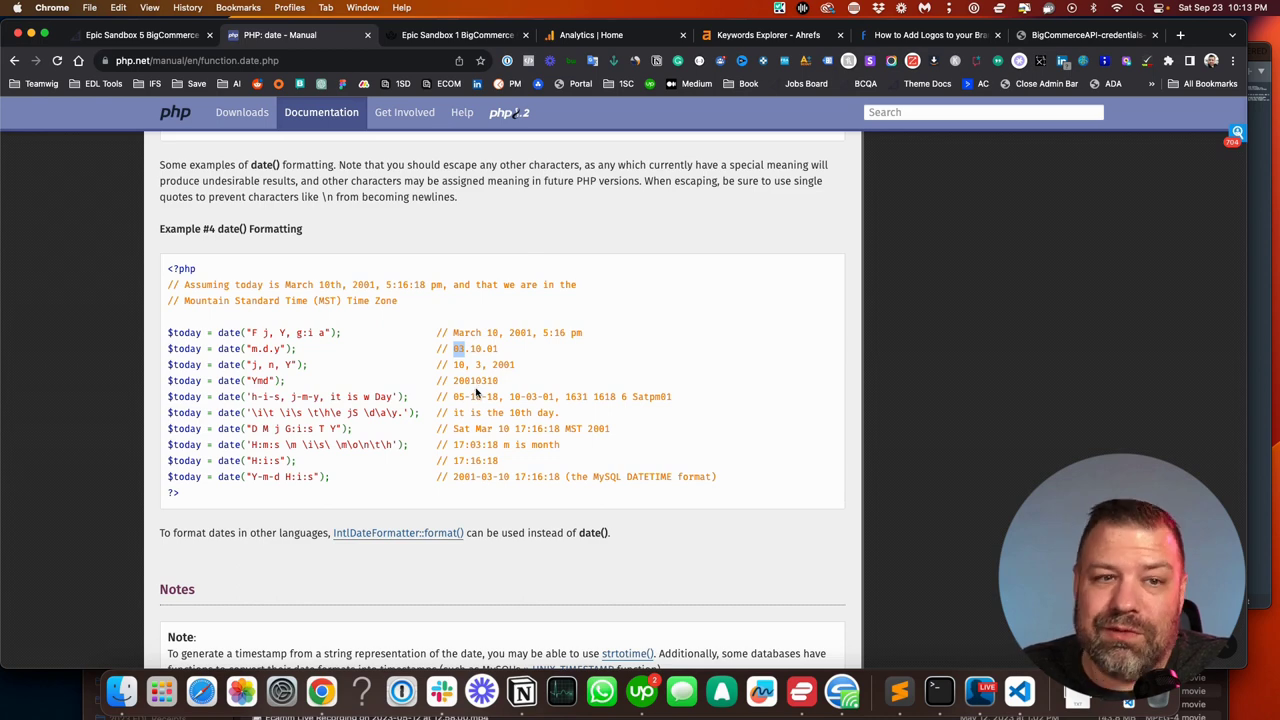
double_click(254, 348)
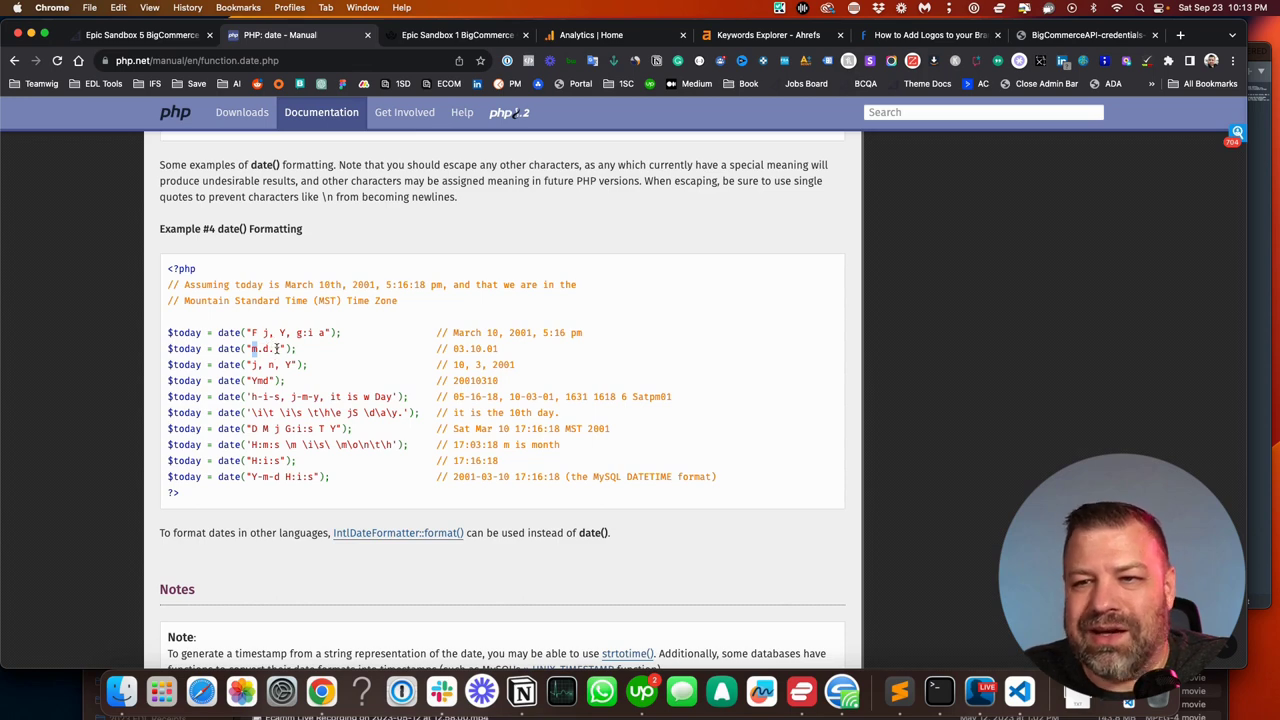
drag(452, 348, 499, 350)
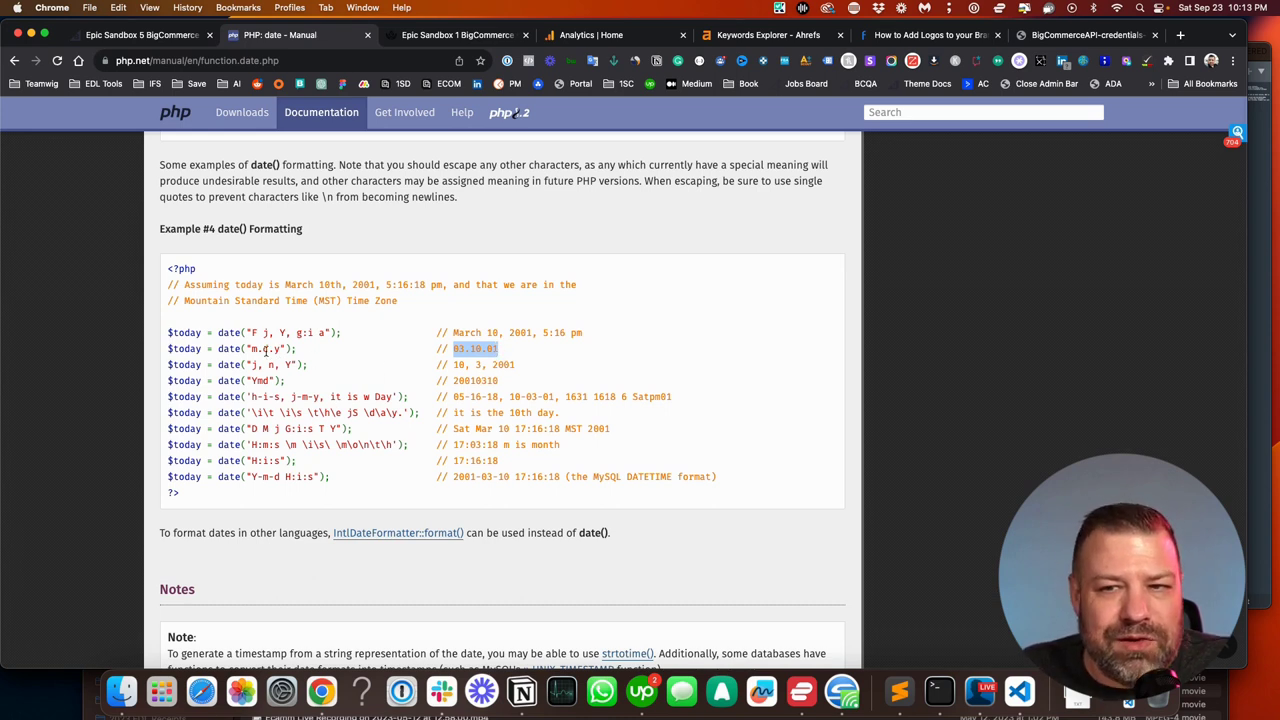
scroll(237, 362, down, 1)
drag(250, 346, 282, 347)
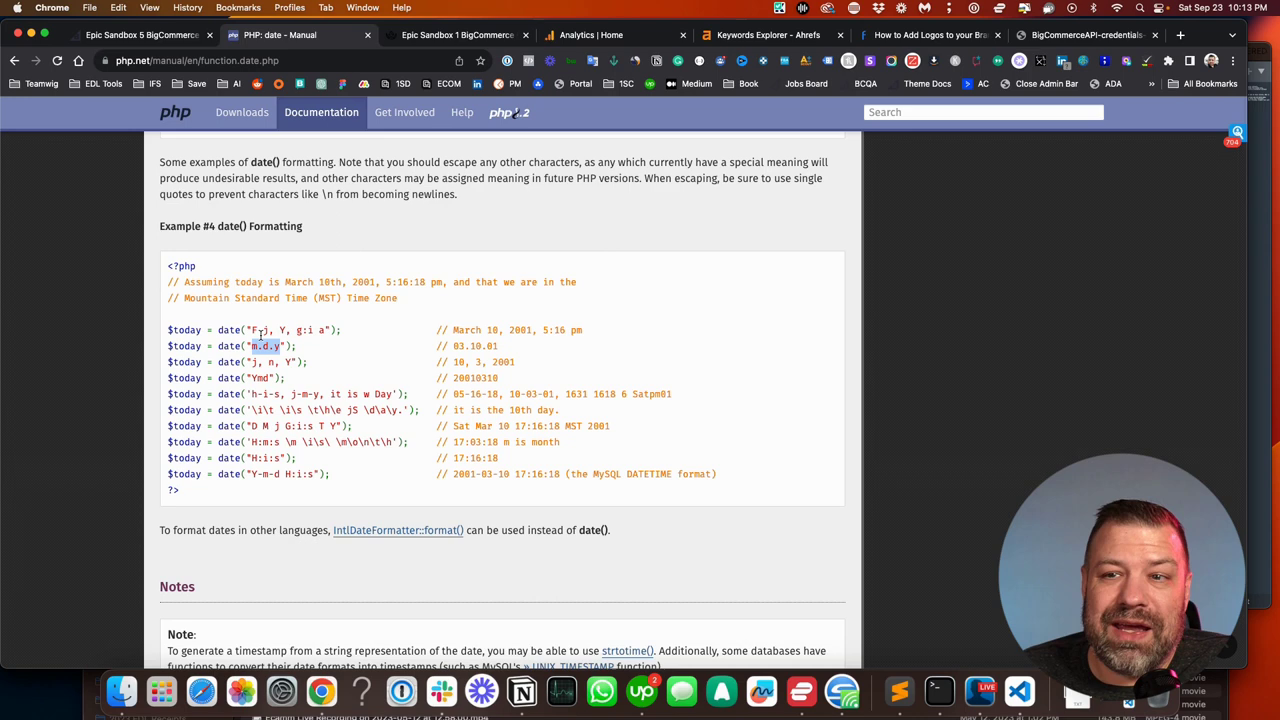
drag(251, 330, 326, 330)
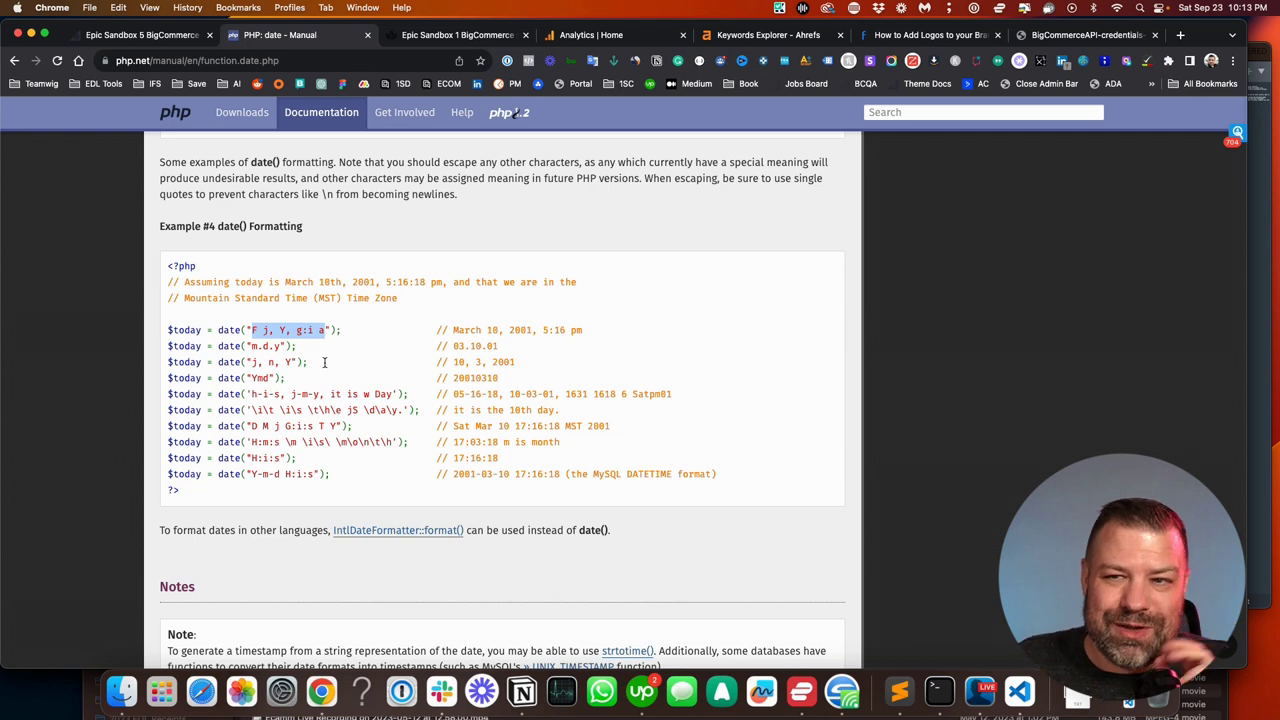
drag(252, 362, 294, 362)
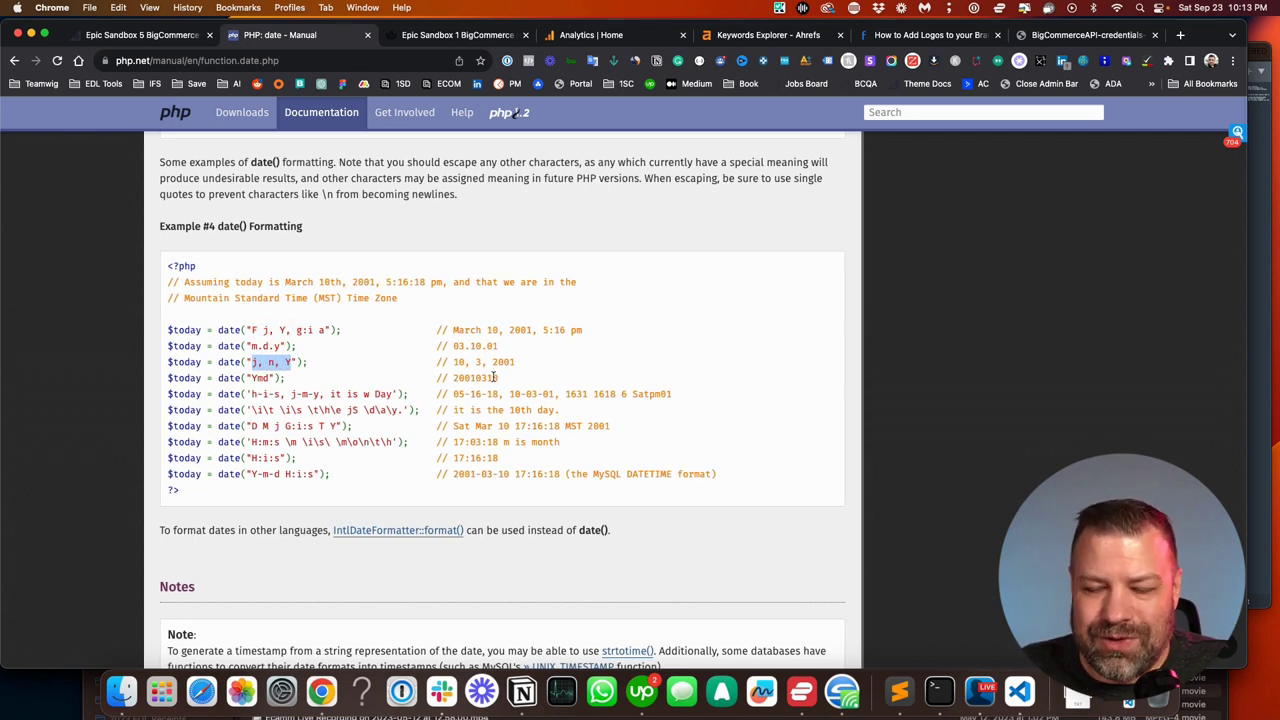
- Return to the BigCommerce date settings and compare both date format fields, including the time part g:i A, with the PHP manual examples
click(190, 45)
drag(414, 391, 342, 432)
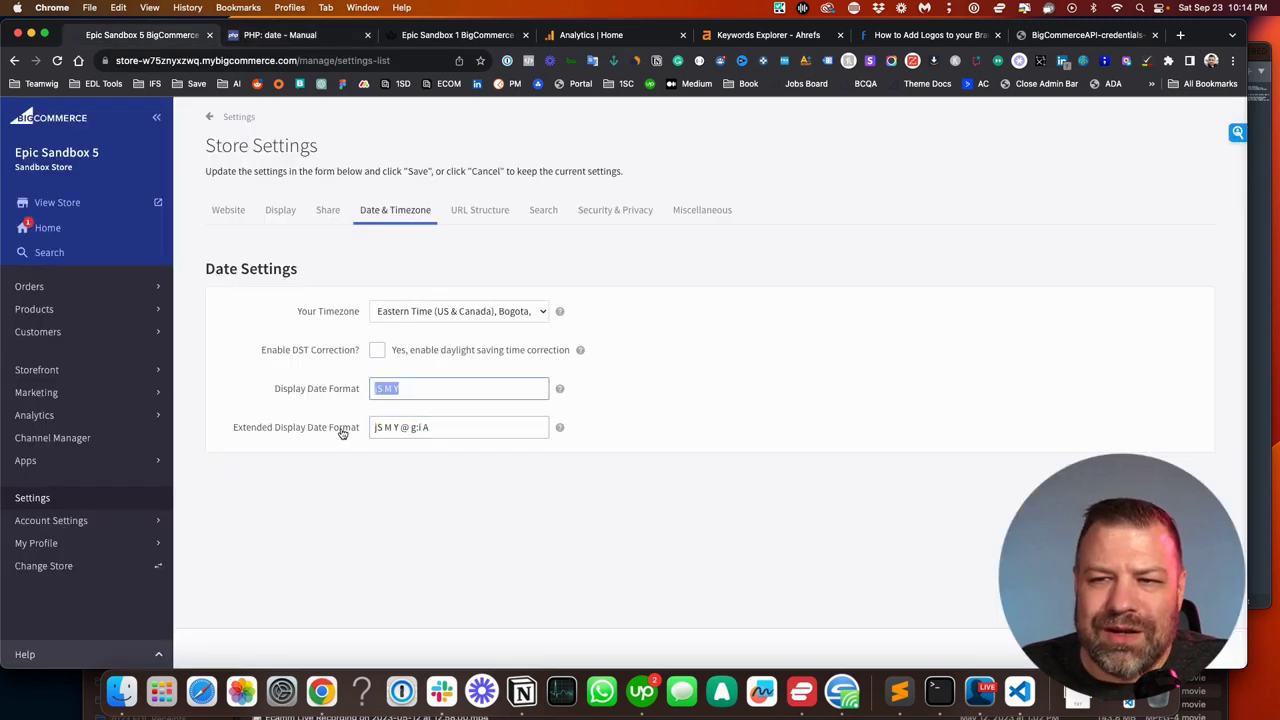
double_click(424, 427)
text(A)
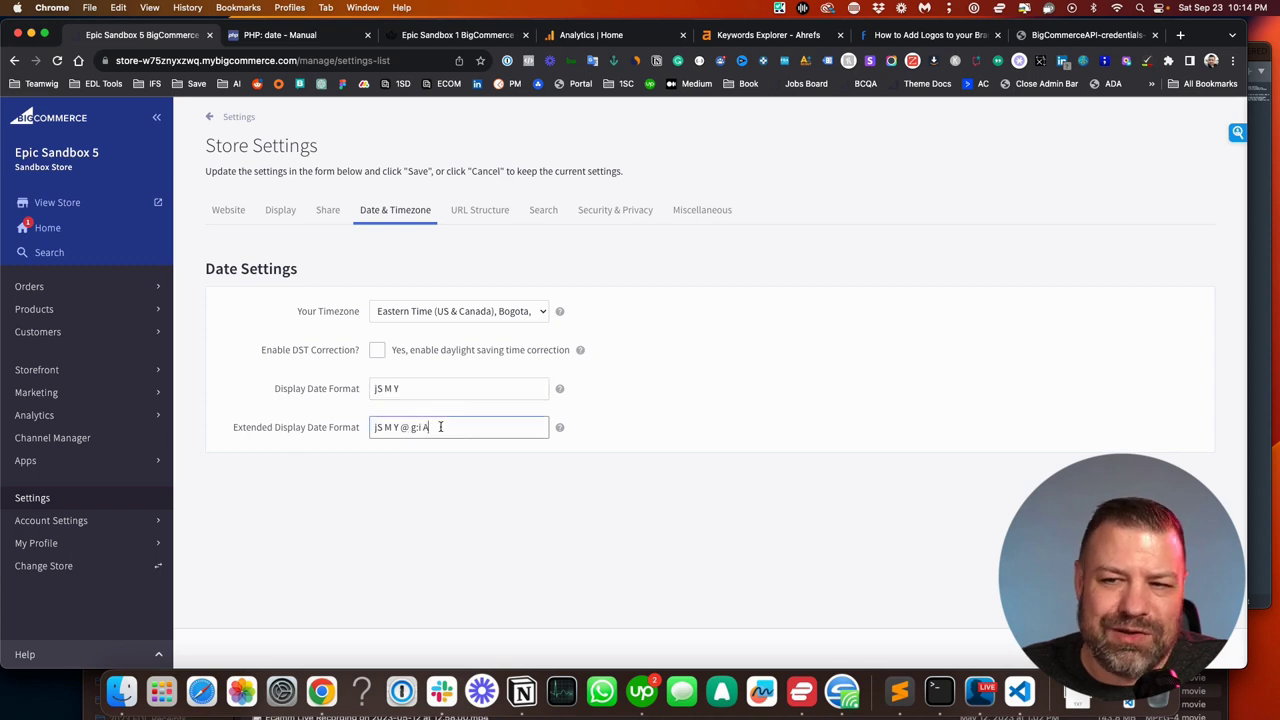
drag(440, 427, 409, 427)
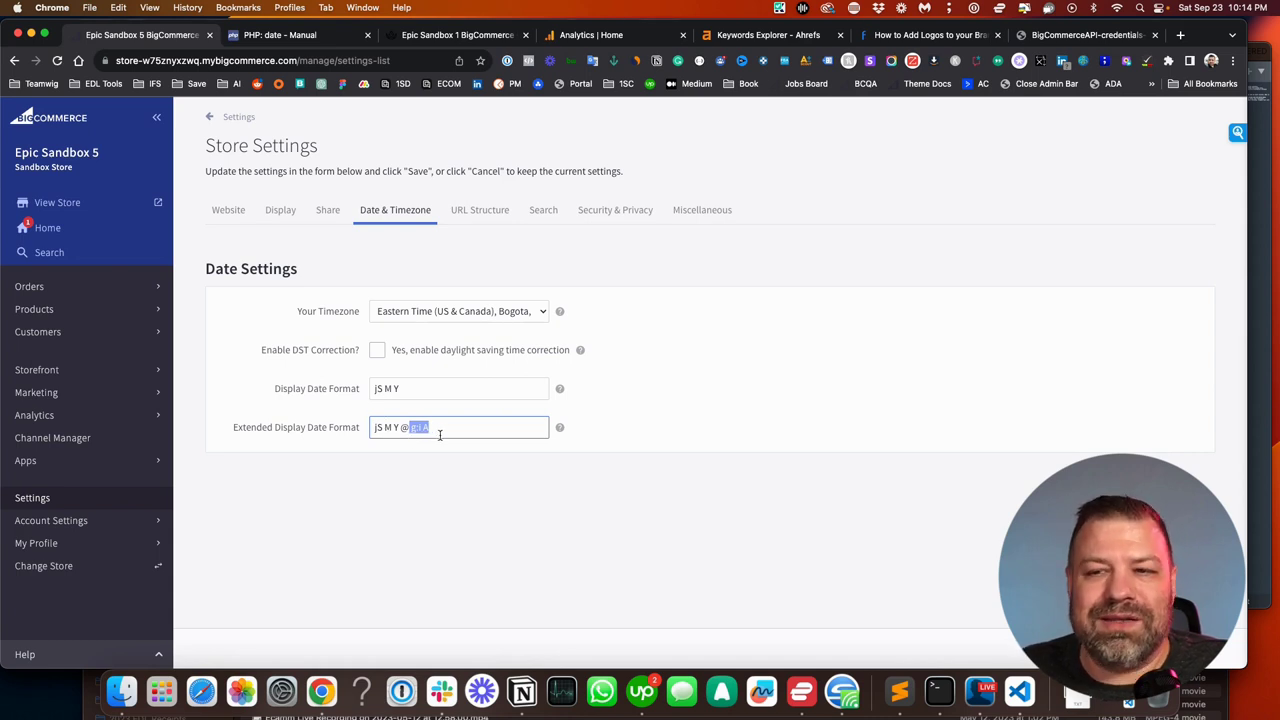
click(440, 432)
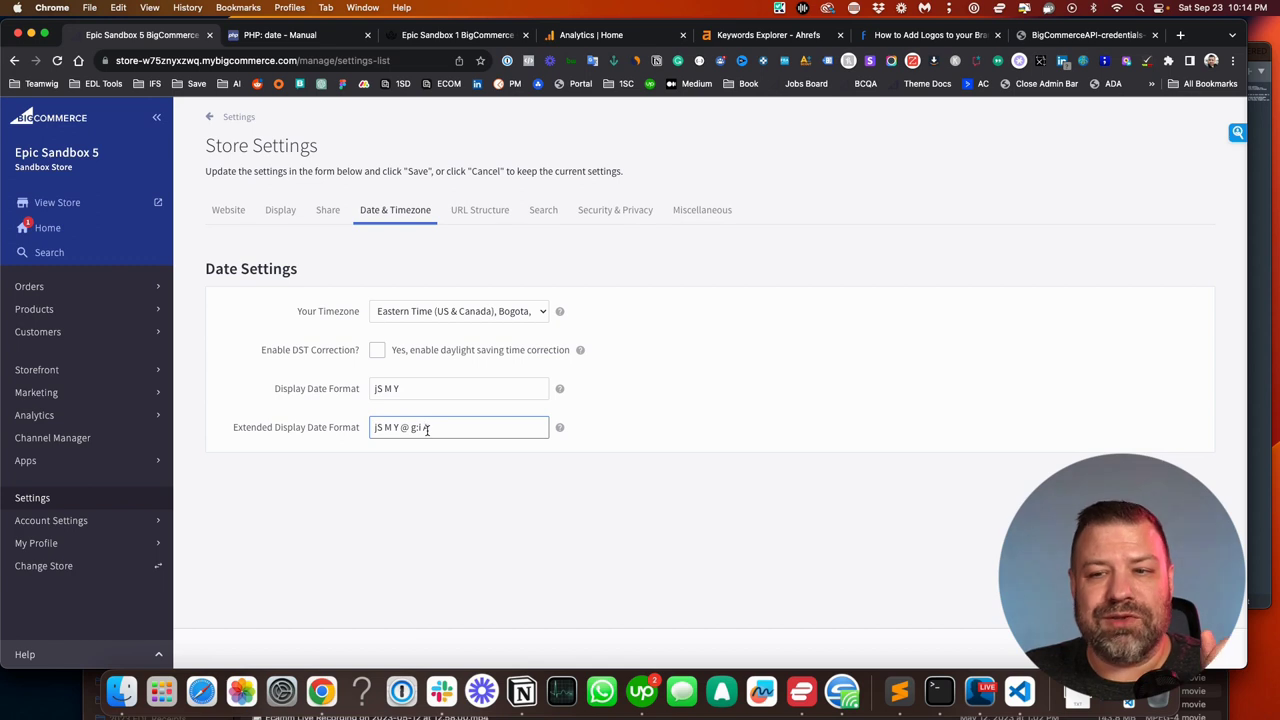
click(267, 36)
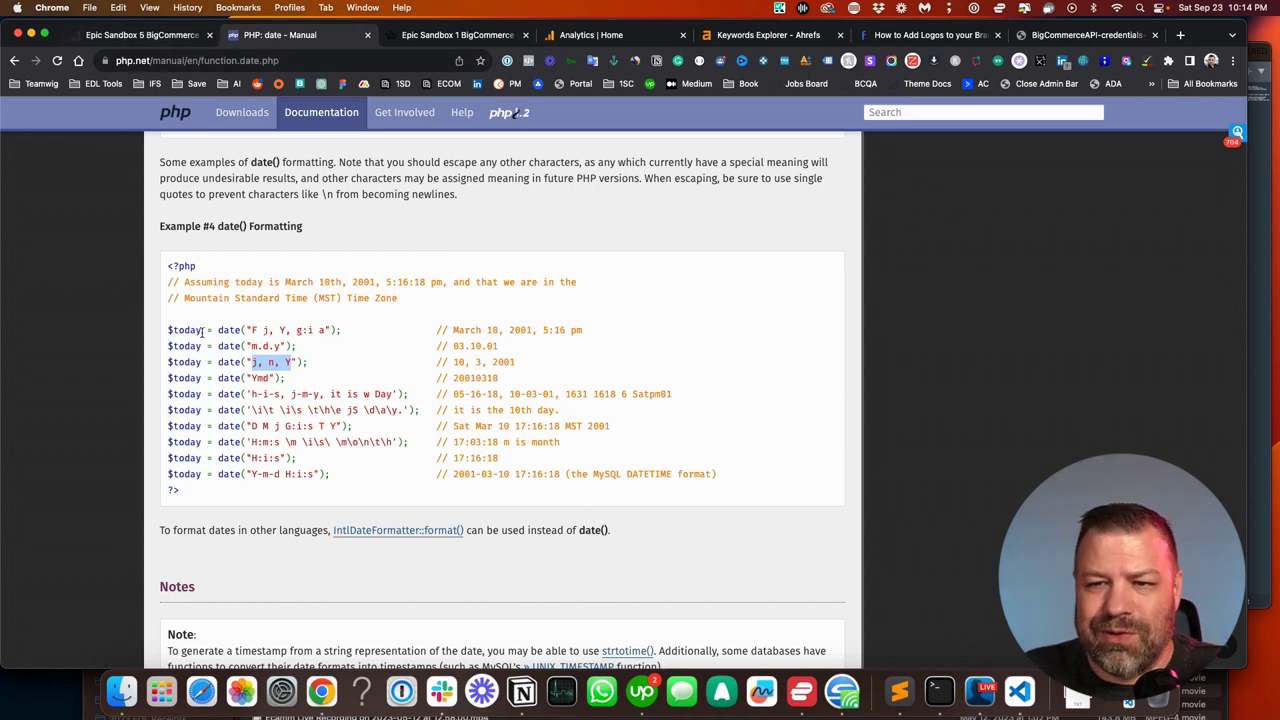
click(145, 36)
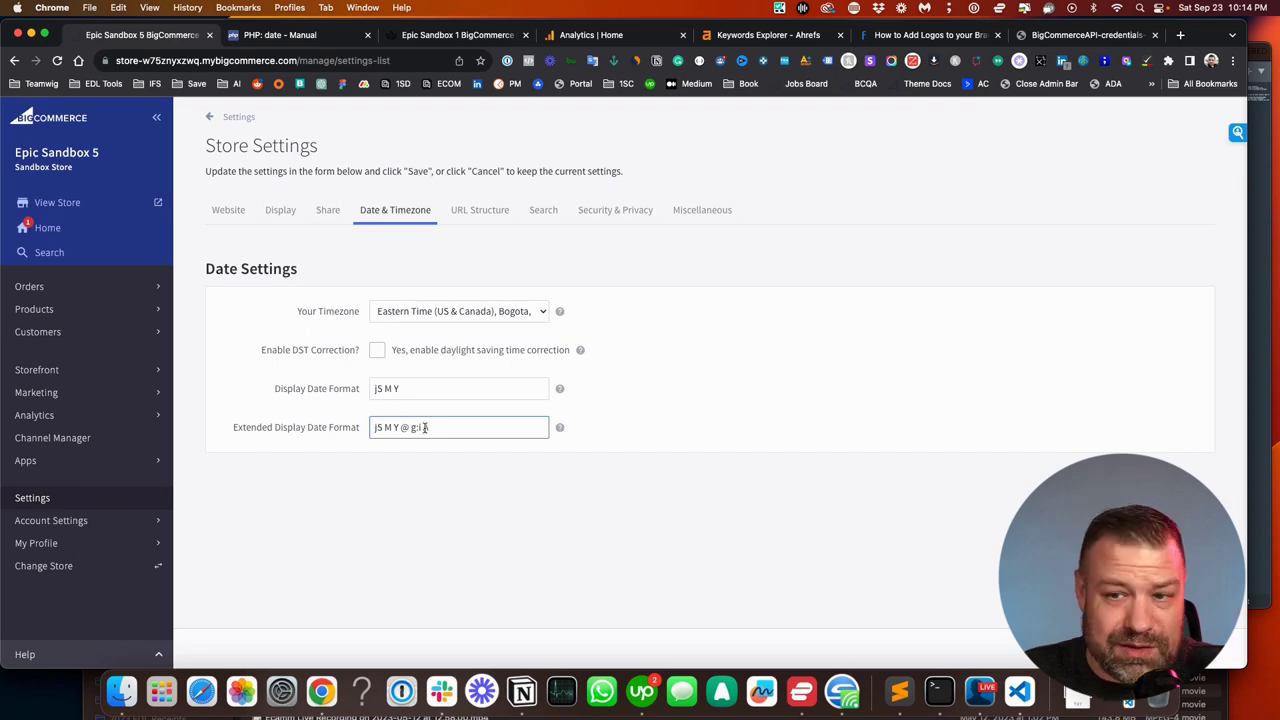